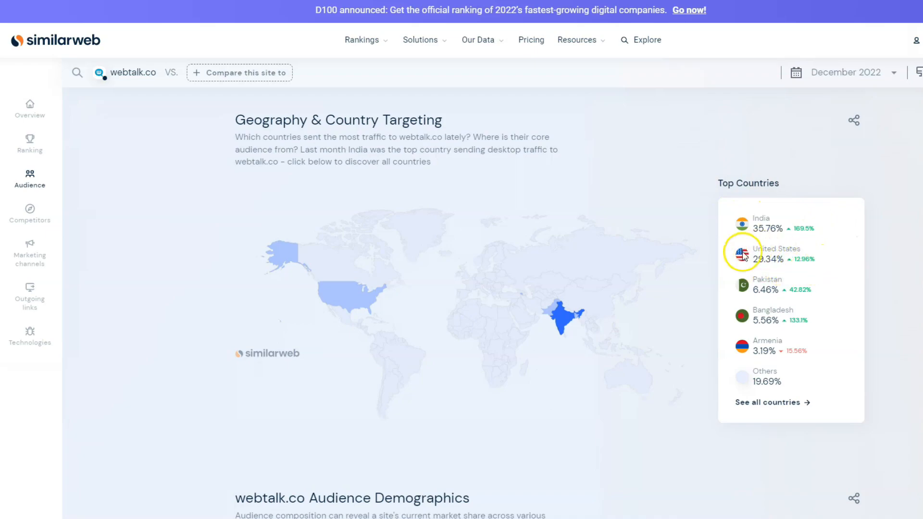
# Review the webtalk.co country traffic breakdown on Similarweb, then switch to Webtalk and browse the posts in its newsfeed.
pyautogui.scroll(-5, 736, 254)
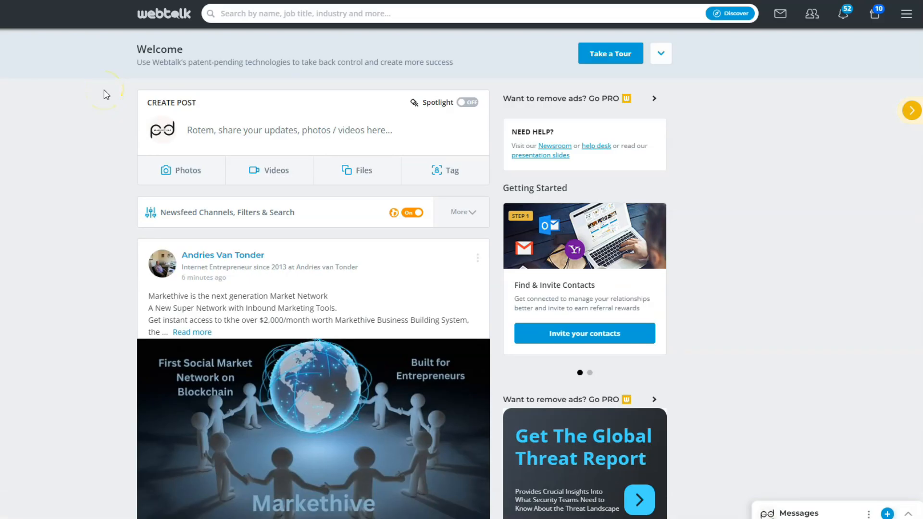
pyautogui.scroll(-1, 106, 94)
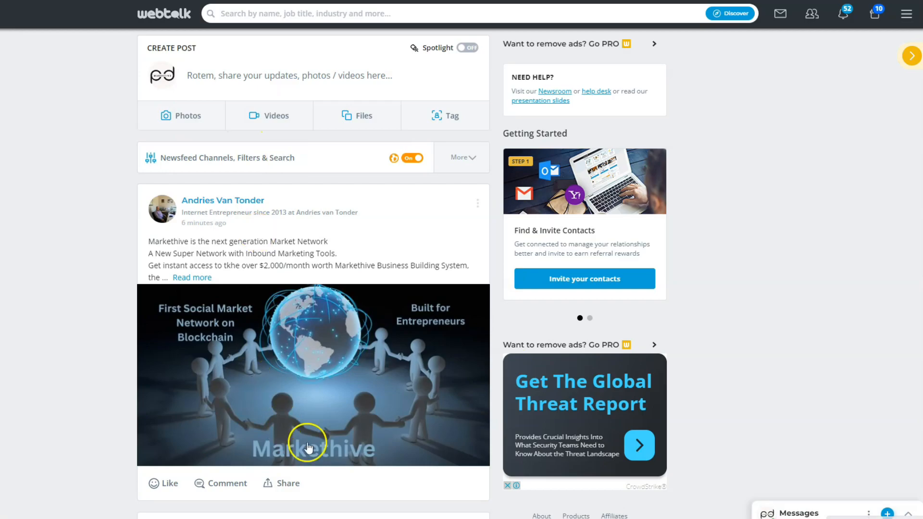
pyautogui.scroll(-10, 245, 221)
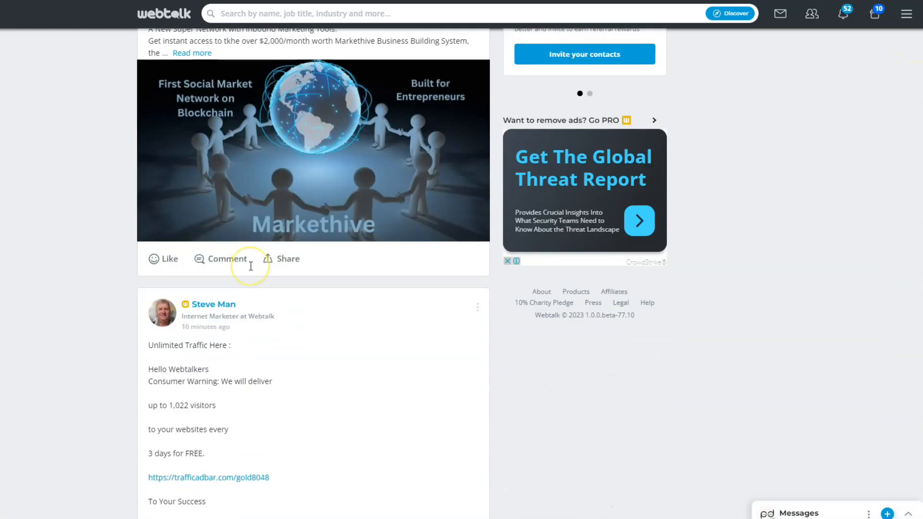
pyautogui.scroll(-15, 251, 266)
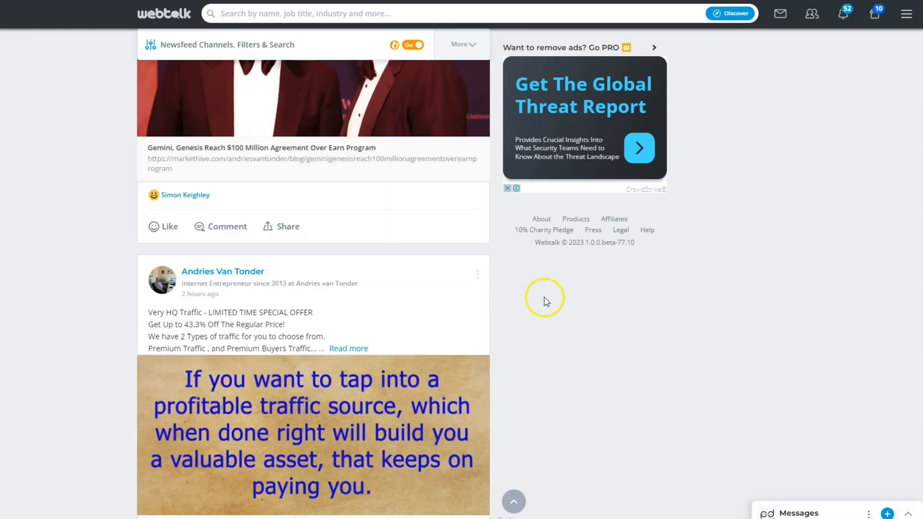
pyautogui.scroll(-20, 547, 301)
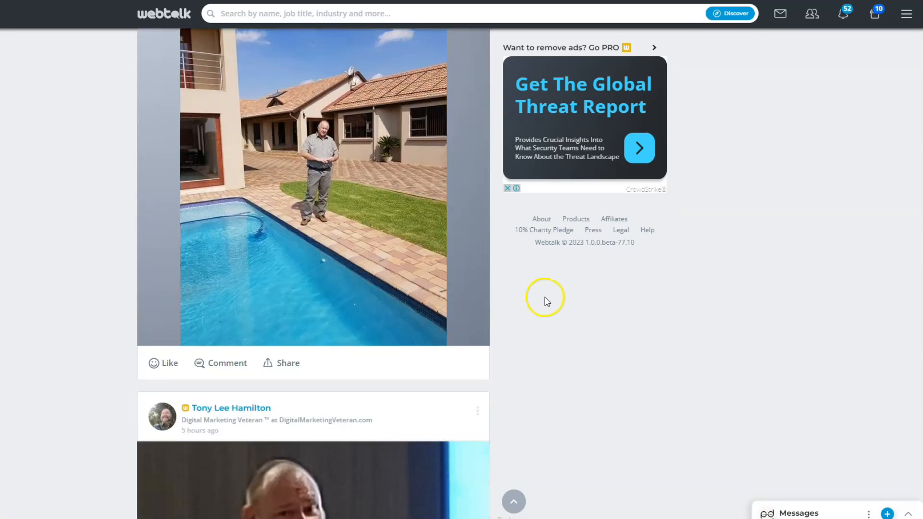
pyautogui.scroll(-4, 547, 302)
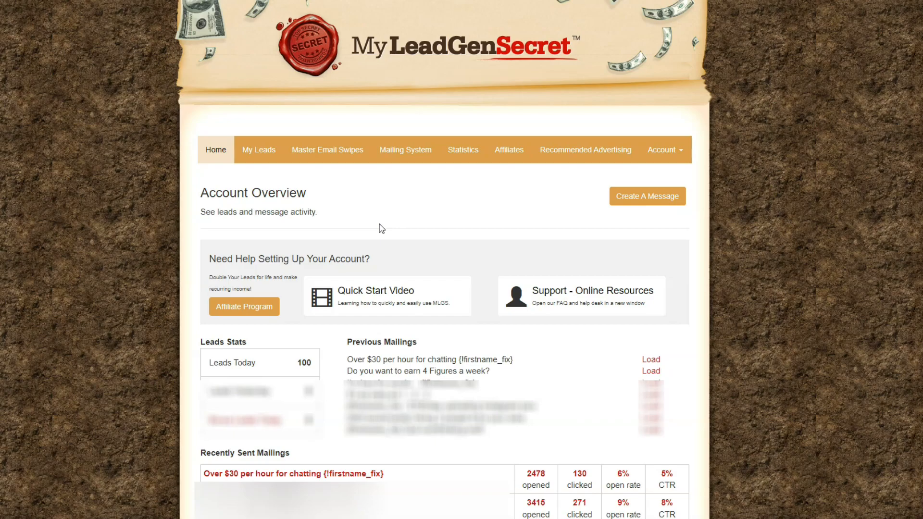
# Switch to MyLeadGenSecret, open its mailing system and select all leads for a mailing by date.
pyautogui.click(403, 152)
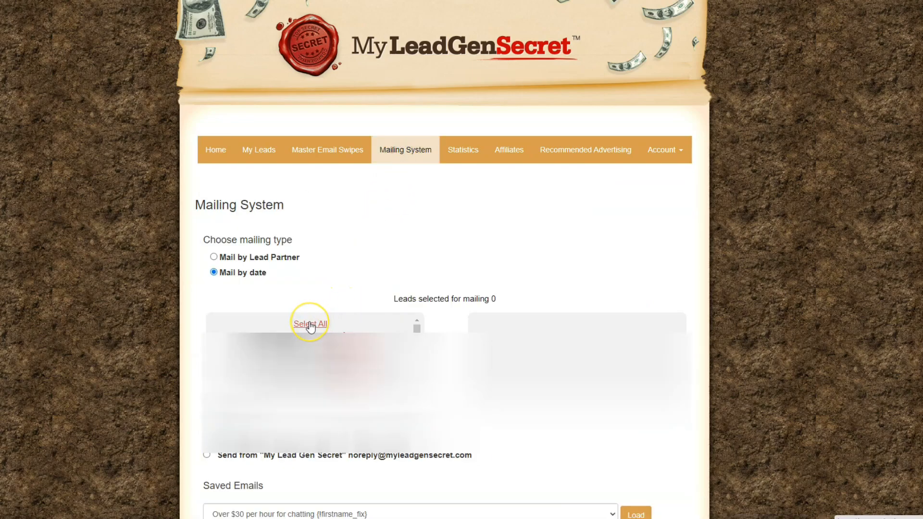
pyautogui.click(310, 326)
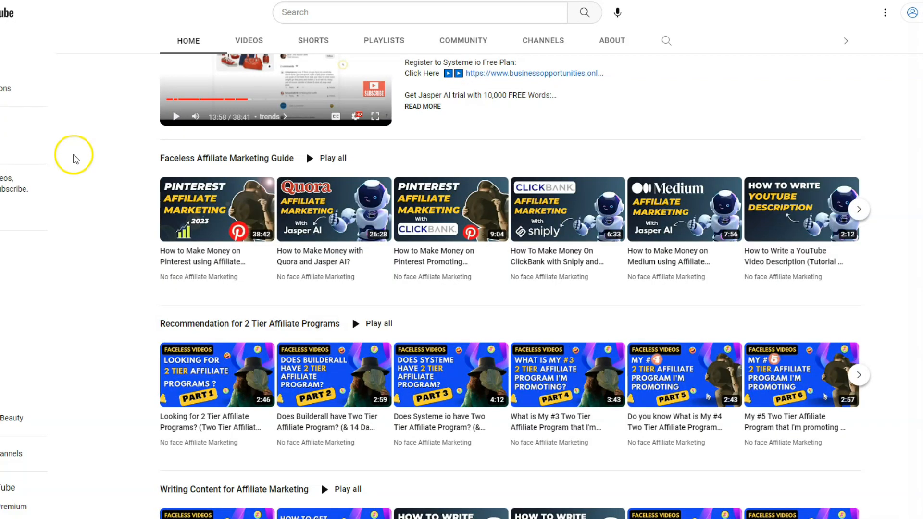
# Switch to the YouTube channel and look through its affiliate marketing playlists, including the video on Builderall's two-tier affiliate program.
pyautogui.scroll(-2, 132, 333)
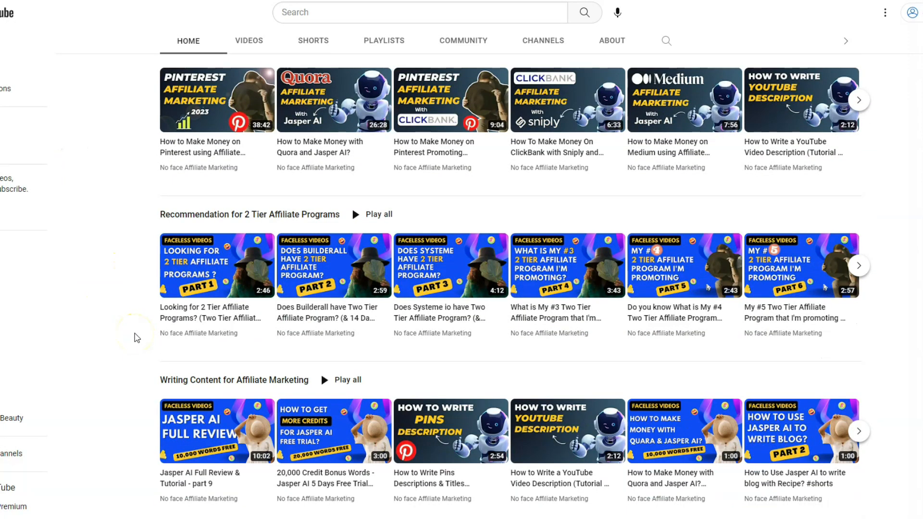
pyautogui.scroll(1, 140, 312)
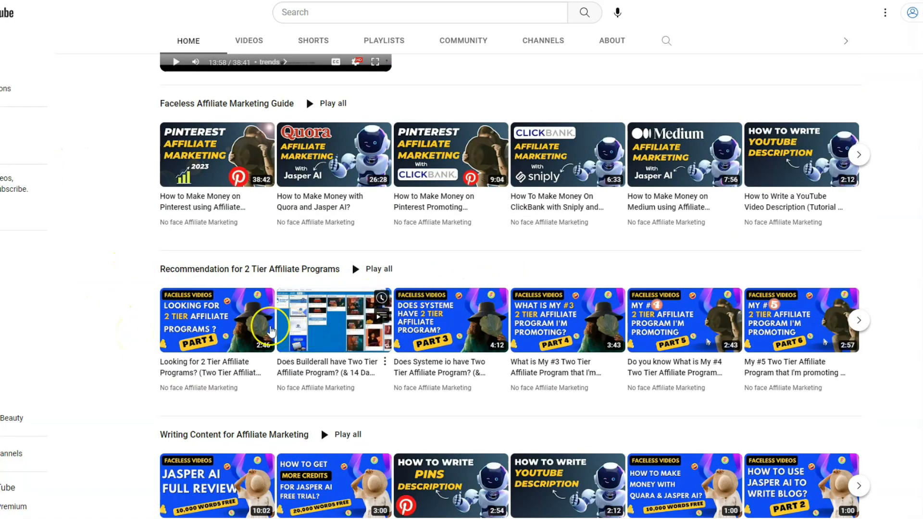
pyautogui.moveTo(334, 327)
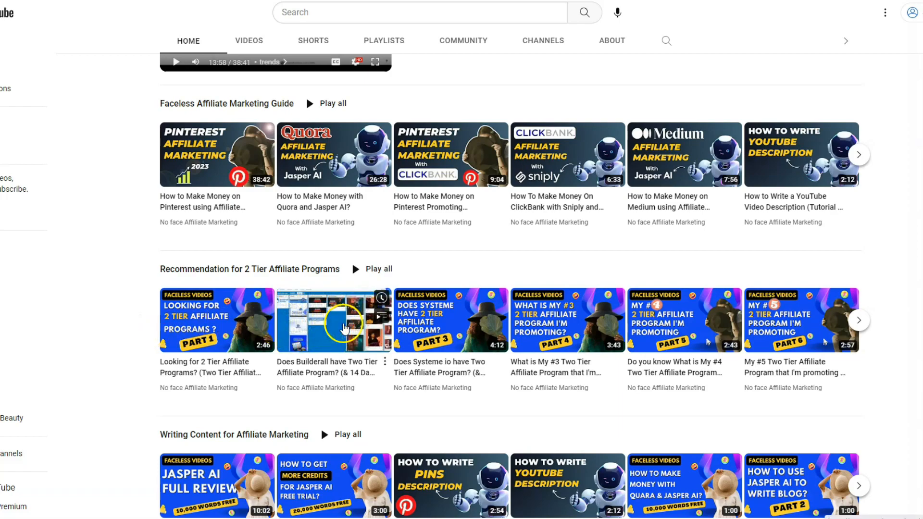
pyautogui.click(334, 327)
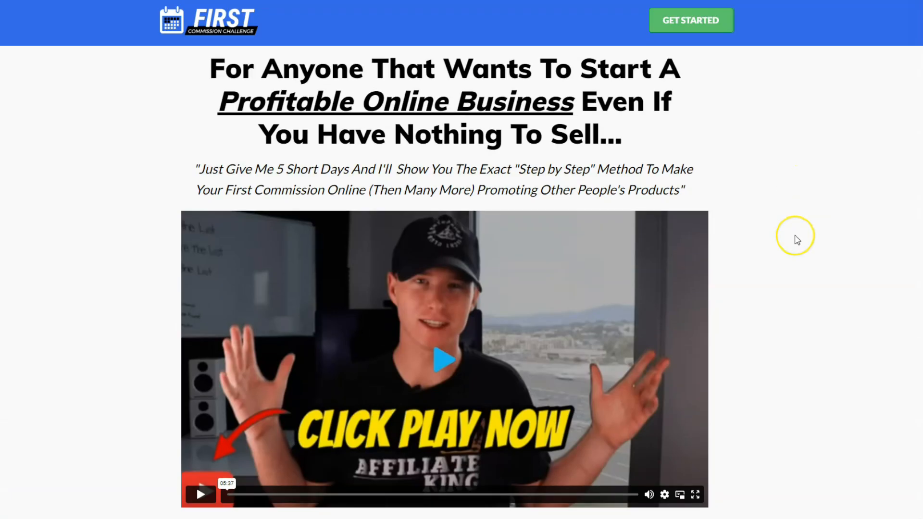
# Switch to the First Commission Challenge page and examine its headline, intro video and overview of the five training days.
pyautogui.scroll(-5, 796, 240)
pyautogui.scroll(5, 797, 240)
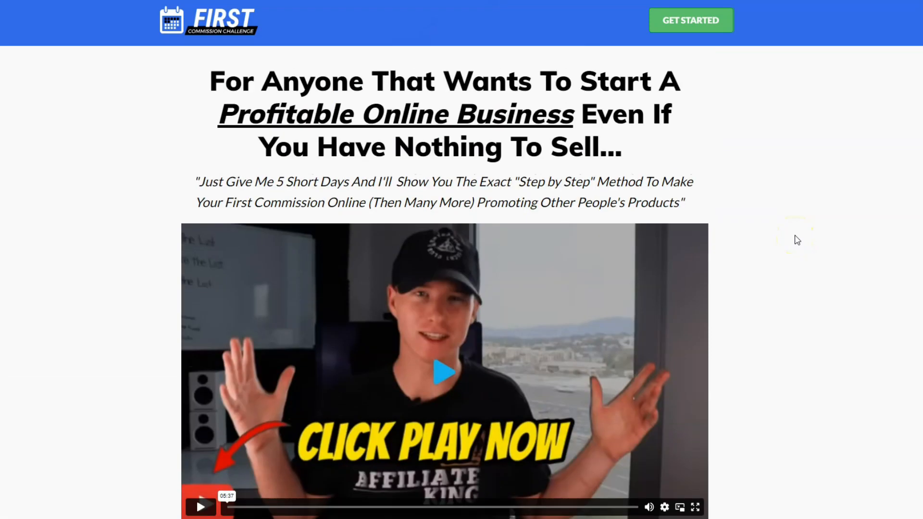
pyautogui.scroll(-10, 796, 239)
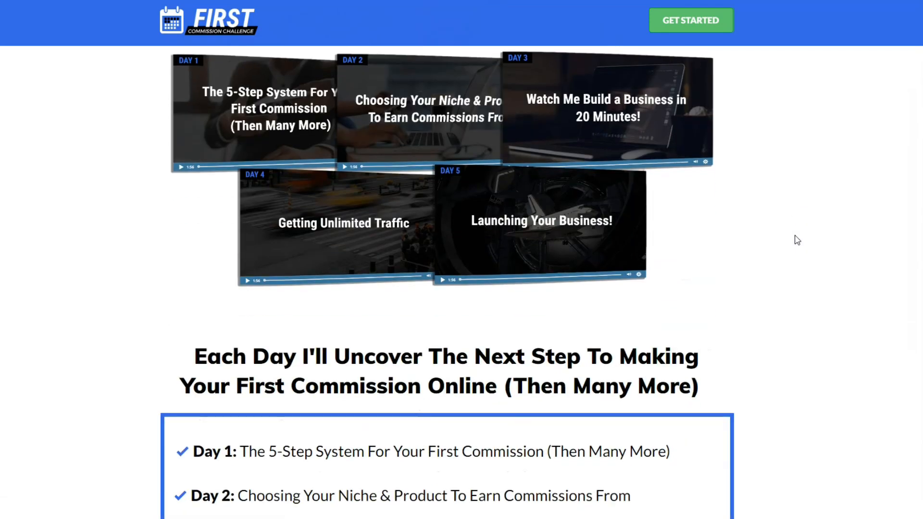
pyautogui.scroll(-4, 796, 239)
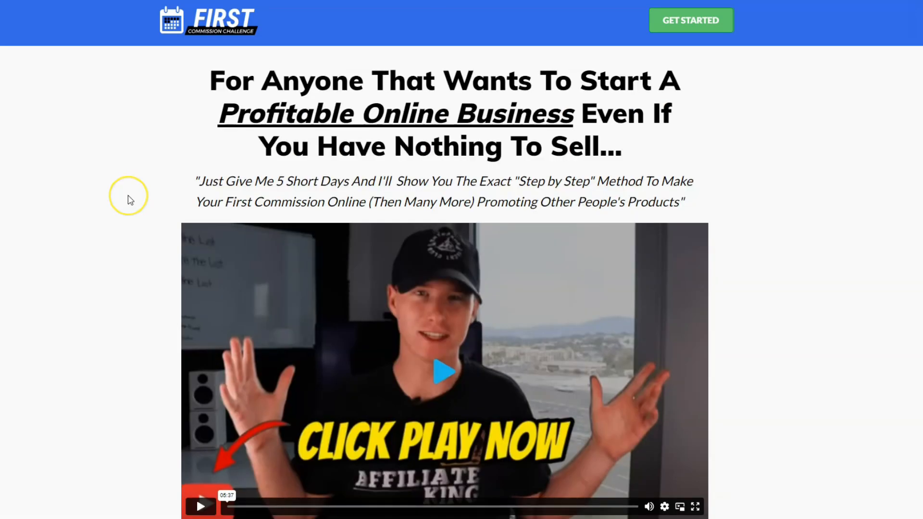
pyautogui.scroll(-3, 128, 198)
pyautogui.scroll(3, 128, 197)
pyautogui.scroll(-3, 128, 199)
pyautogui.scroll(3, 126, 199)
pyautogui.click(191, 132)
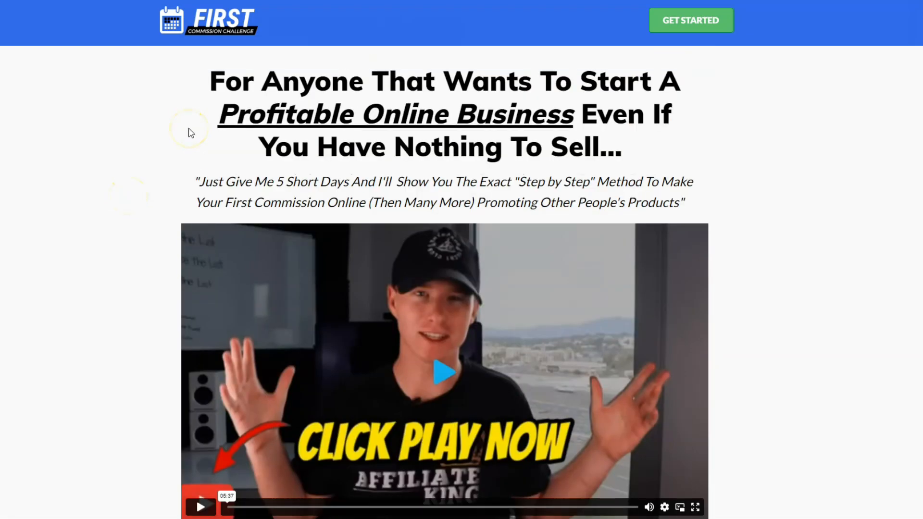
pyautogui.scroll(-5, 183, 146)
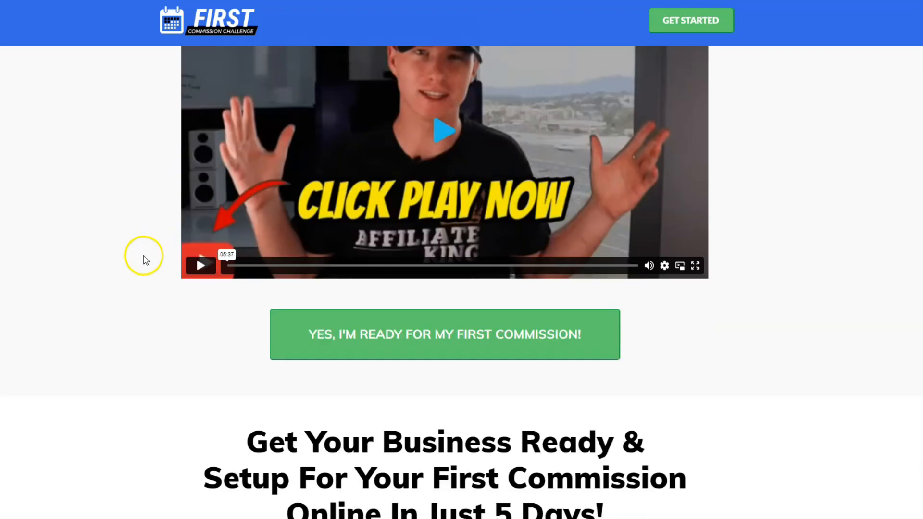
pyautogui.scroll(5, 140, 255)
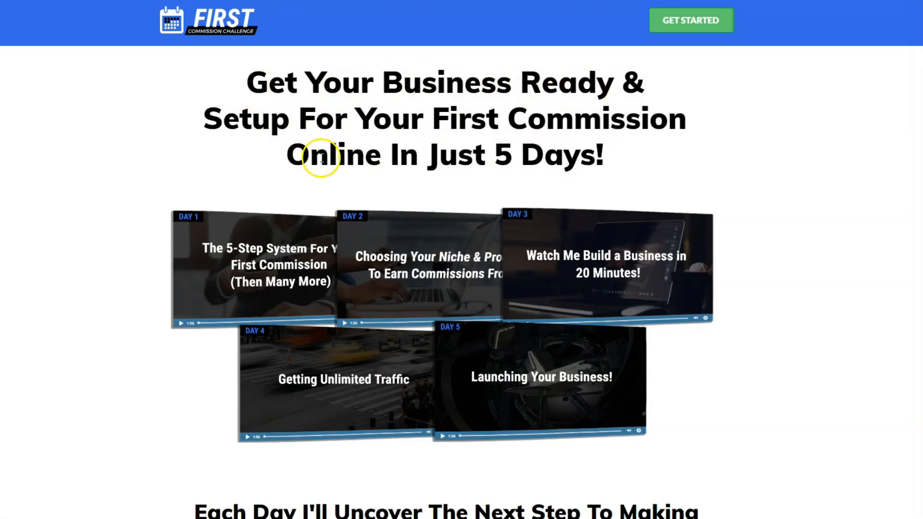
# Read the challenge's day-by-day lesson list and the descriptions of its free bonuses, including the Affiliate Email Templates.
pyautogui.scroll(-6, 702, 179)
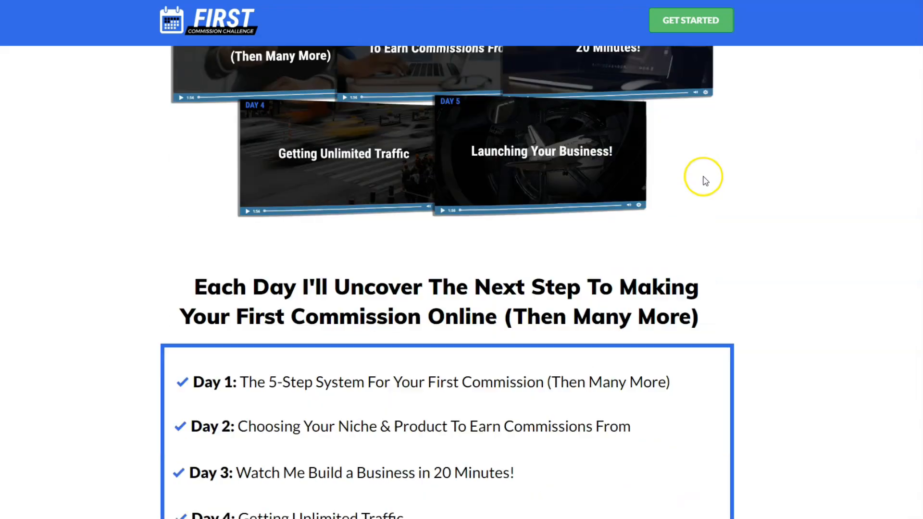
pyautogui.scroll(-15, 120, 301)
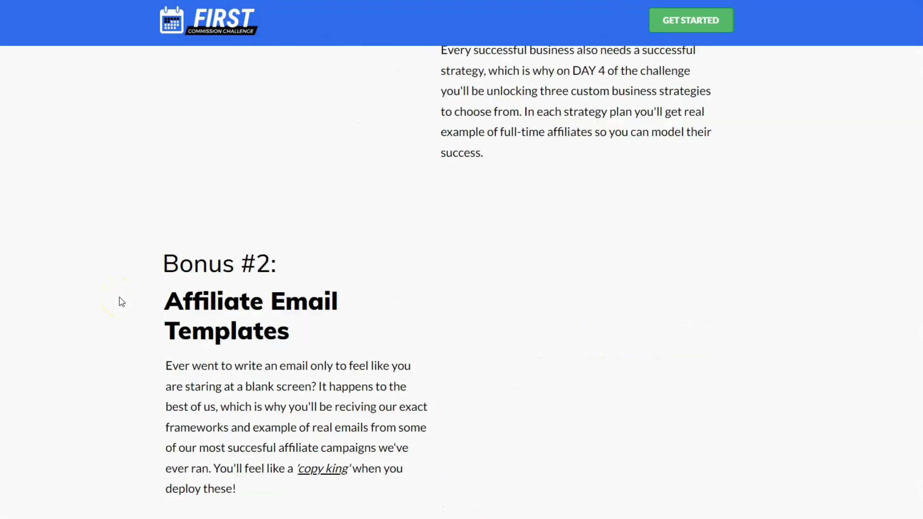
pyautogui.scroll(7, 122, 302)
pyautogui.scroll(-10, 122, 302)
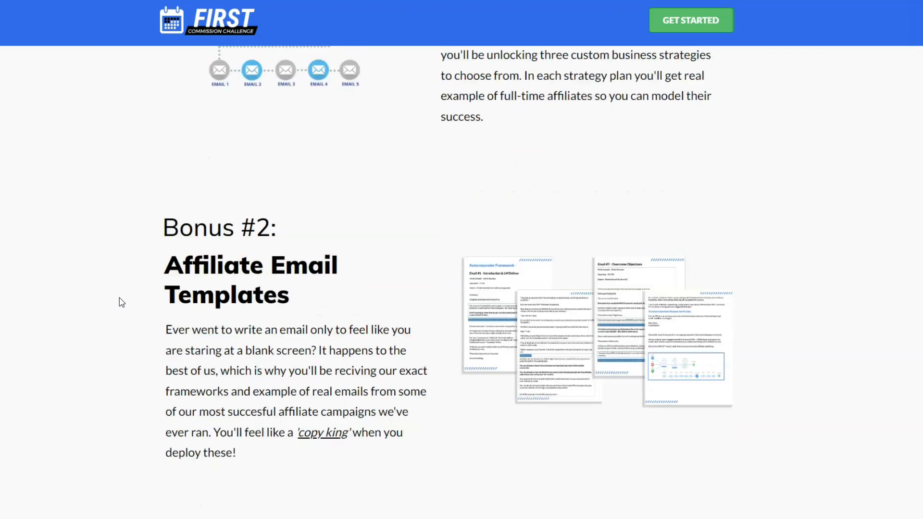
pyautogui.scroll(-7, 117, 301)
pyautogui.scroll(15, 820, 274)
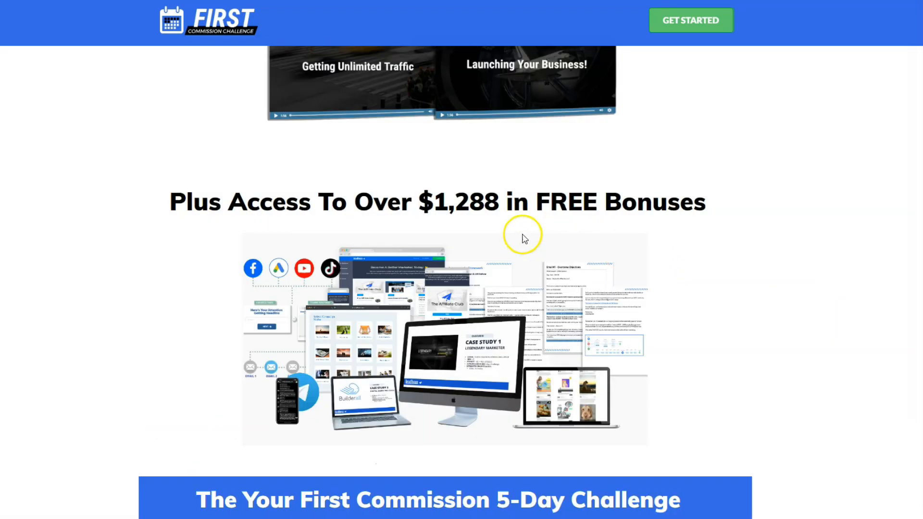
# Read the offer's total value, the free Builderall trial sign-up conditions and the cost note beneath them.
pyautogui.scroll(-12, 799, 256)
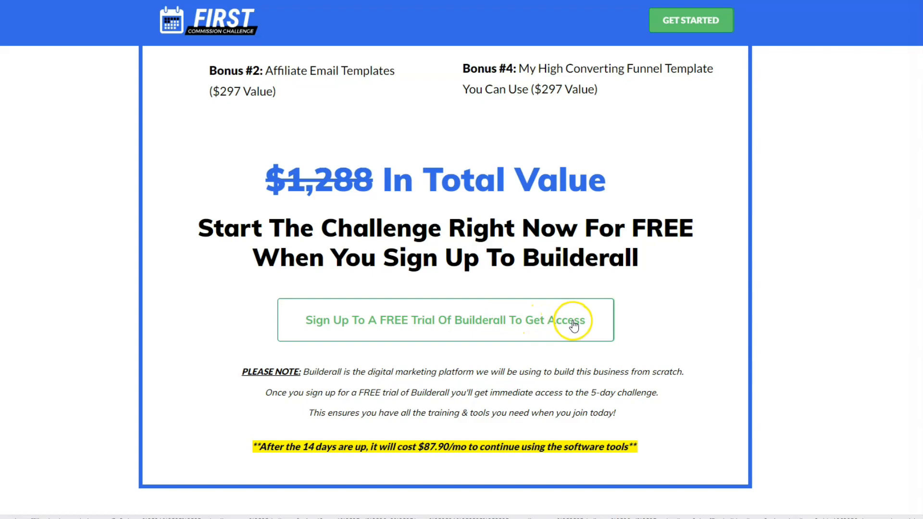
pyautogui.scroll(-1, 239, 419)
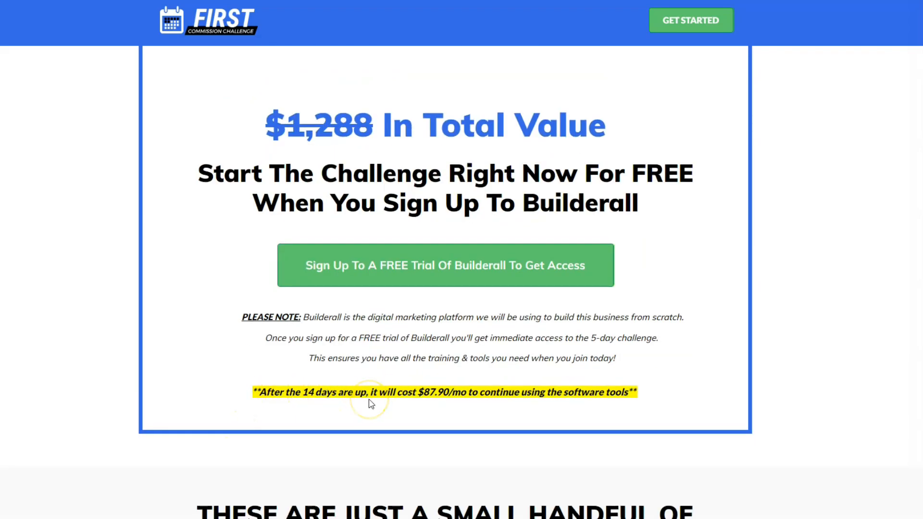
pyautogui.scroll(-2, 371, 404)
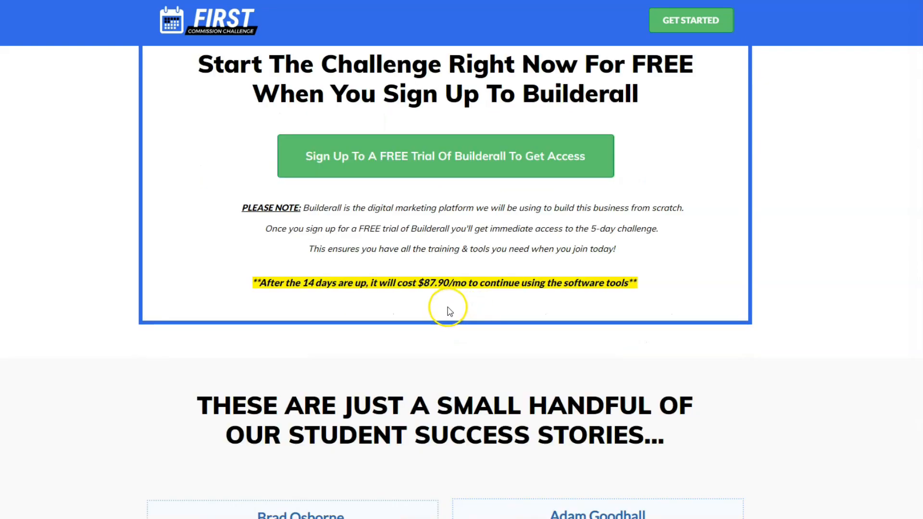
pyautogui.scroll(-1, 437, 298)
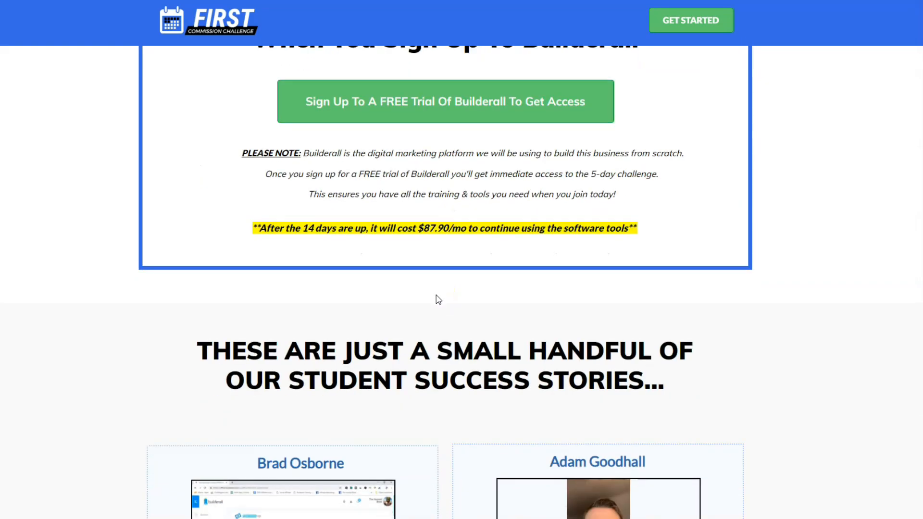
pyautogui.scroll(2, 438, 297)
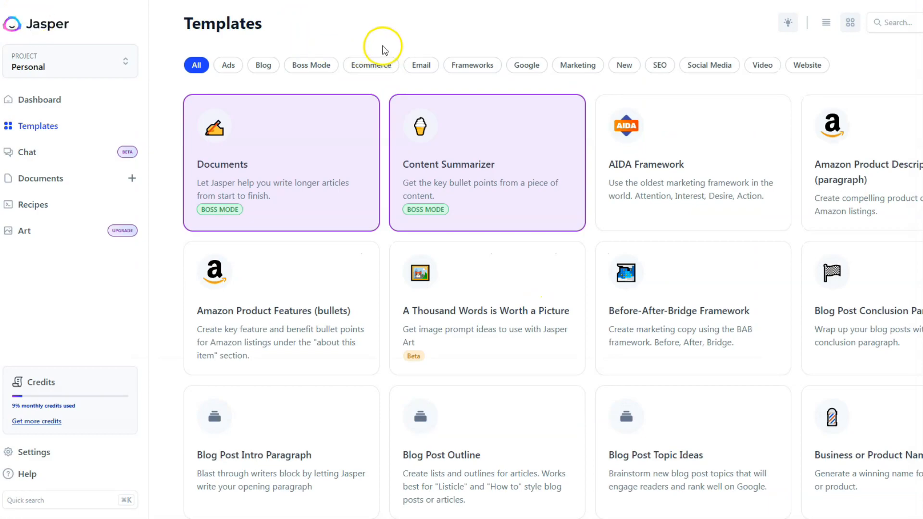
# Switch to Jasper, filter the templates to the Email category and open the Personalized Cold Emails template.
pyautogui.click(421, 70)
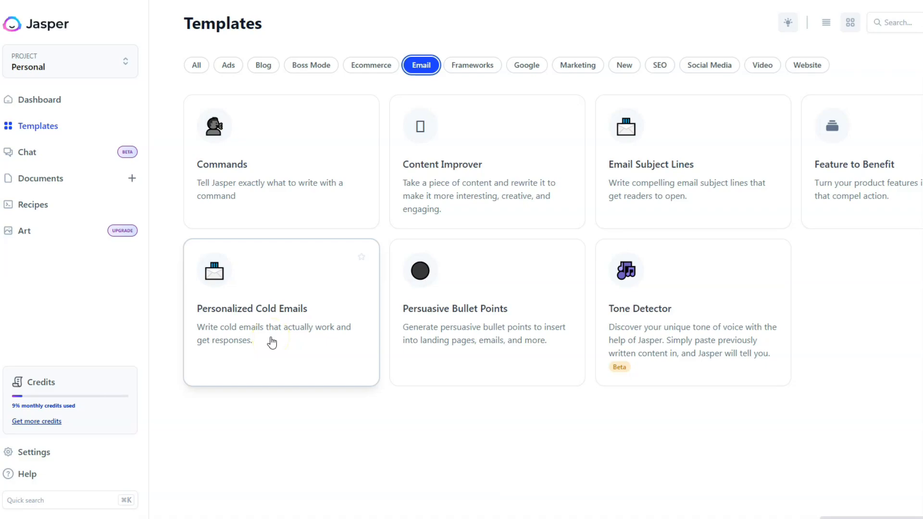
pyautogui.click(368, 66)
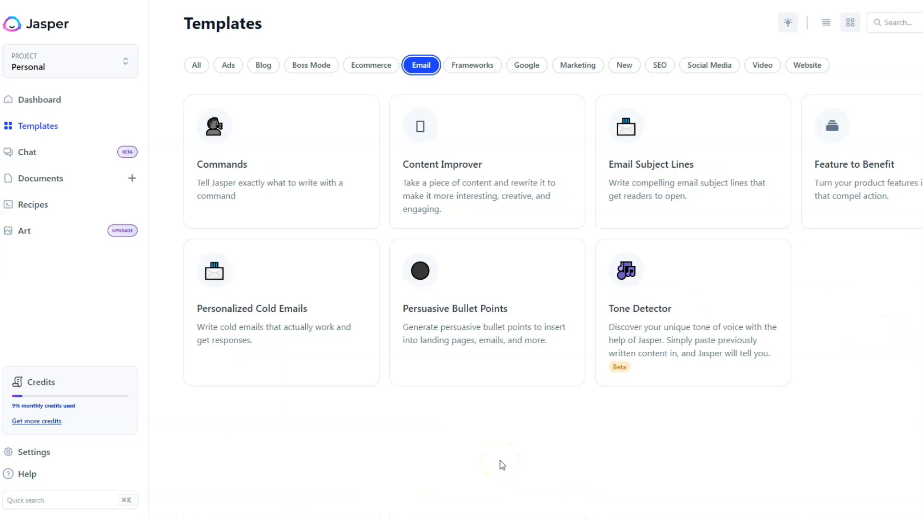
pyautogui.click(283, 288)
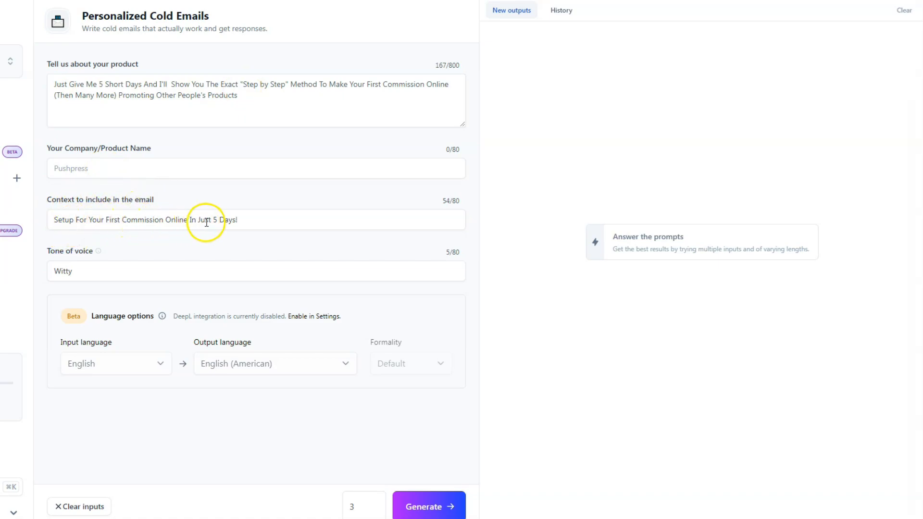
# Generate three personalized cold emails from the filled-in product description, context and Witty tone, and read through the outputs.
pyautogui.click(437, 511)
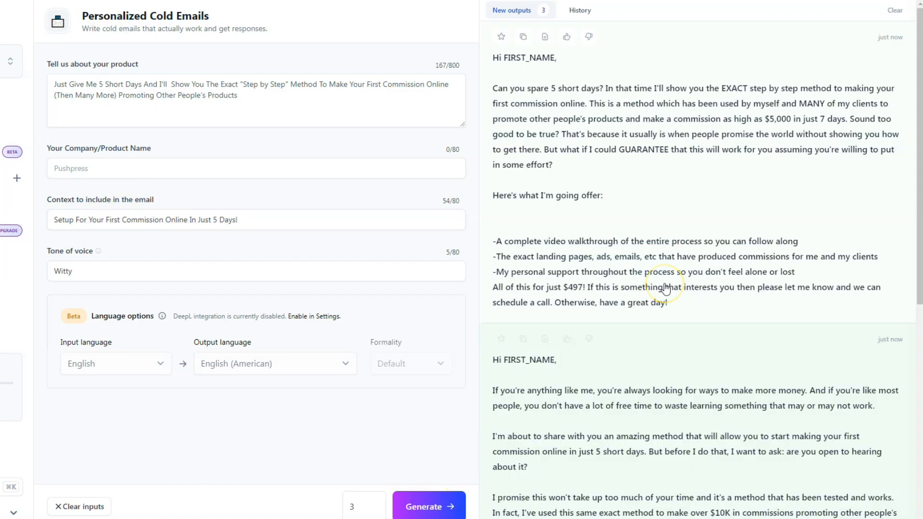
pyautogui.scroll(-5, 665, 289)
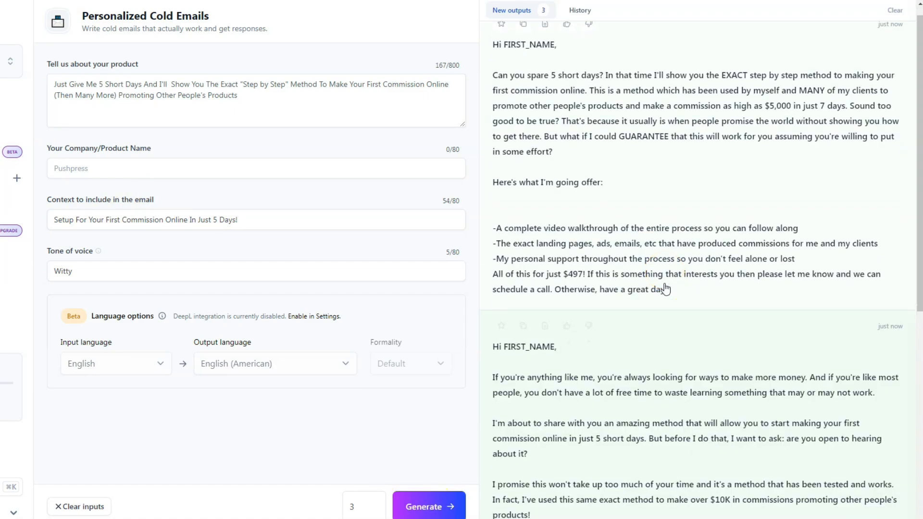
pyautogui.scroll(5, 666, 288)
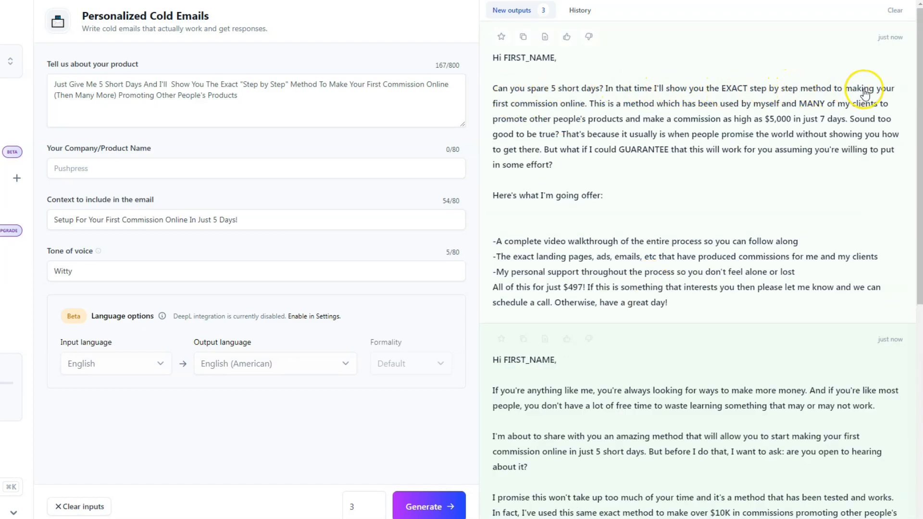
pyautogui.scroll(-5, 530, 167)
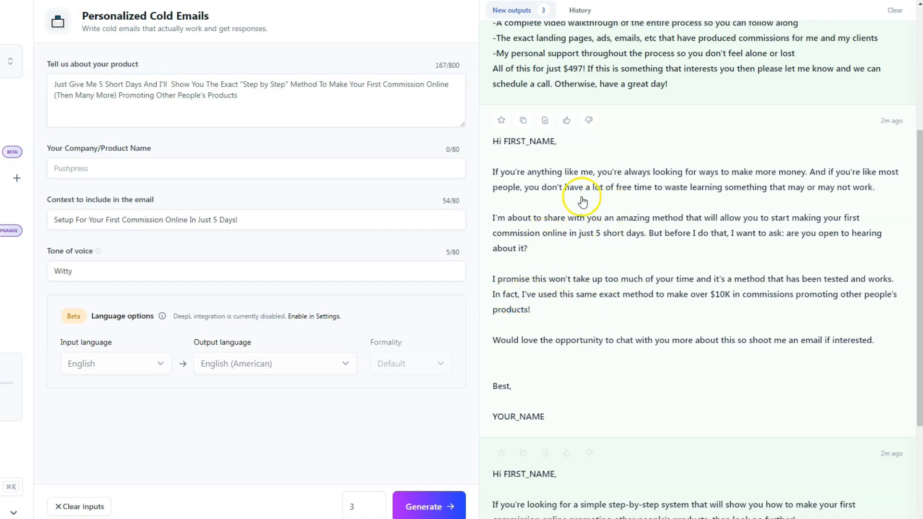
# Open the second generated email in the document editor and delete its sentence about making over $10K in commissions.
pyautogui.click(545, 122)
pyautogui.moveTo(611, 329); pyautogui.dragTo(499, 313)
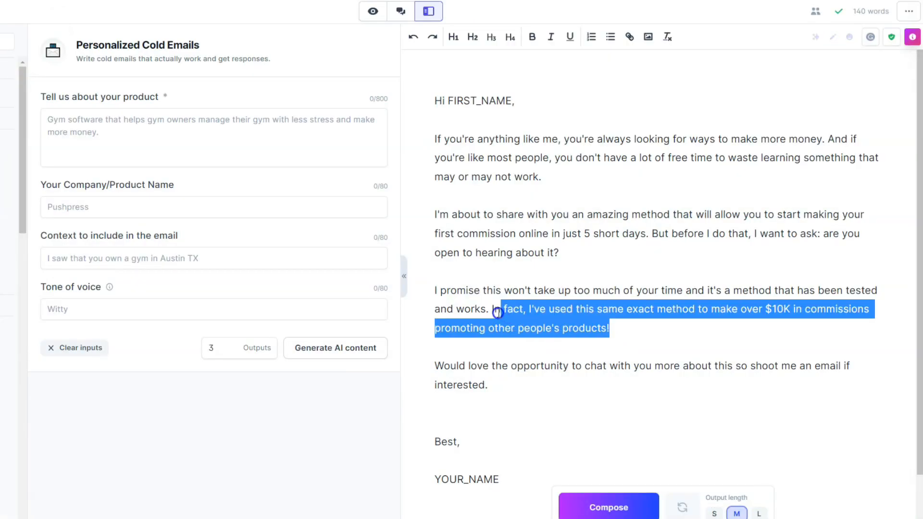
pyautogui.press('BackSpace')
# Replace the line inviting the reader to chat with the call to action "Click here to try it for yourself".
pyautogui.moveTo(490, 367); pyautogui.dragTo(427, 347)
pyautogui.press('Delete')
pyautogui.press('Delete')
pyautogui.click(503, 352)
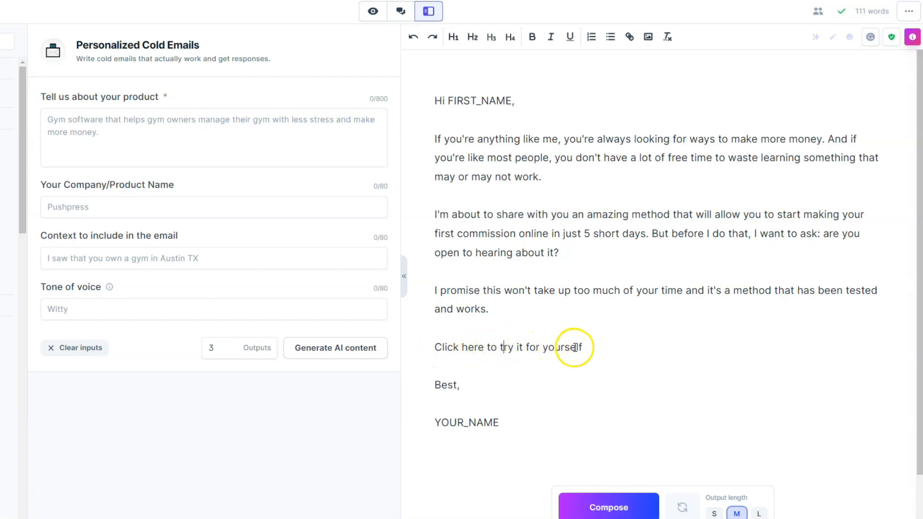
# Copy the edited email and paste it into the My Lead Gen Secret mailer, replacing the default notice in the message body.
pyautogui.moveTo(502, 425); pyautogui.dragTo(415, 107)
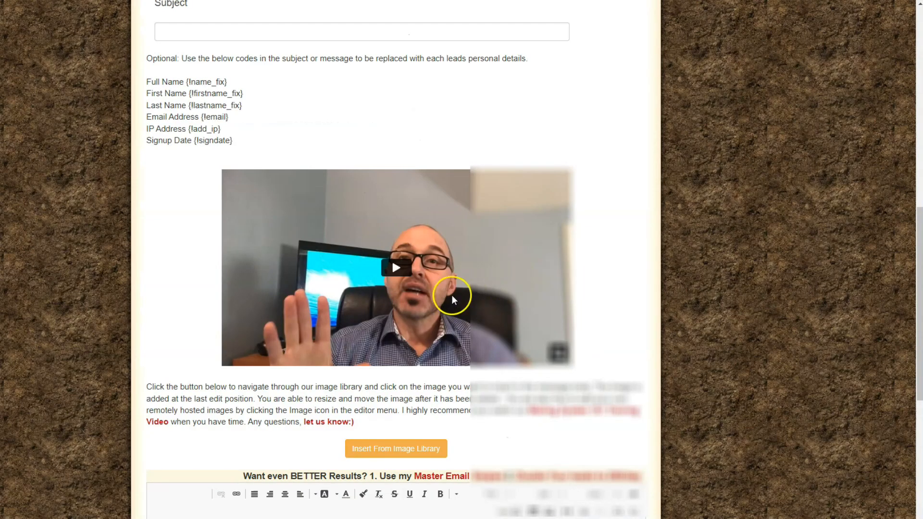
pyautogui.scroll(-5, 250, 330)
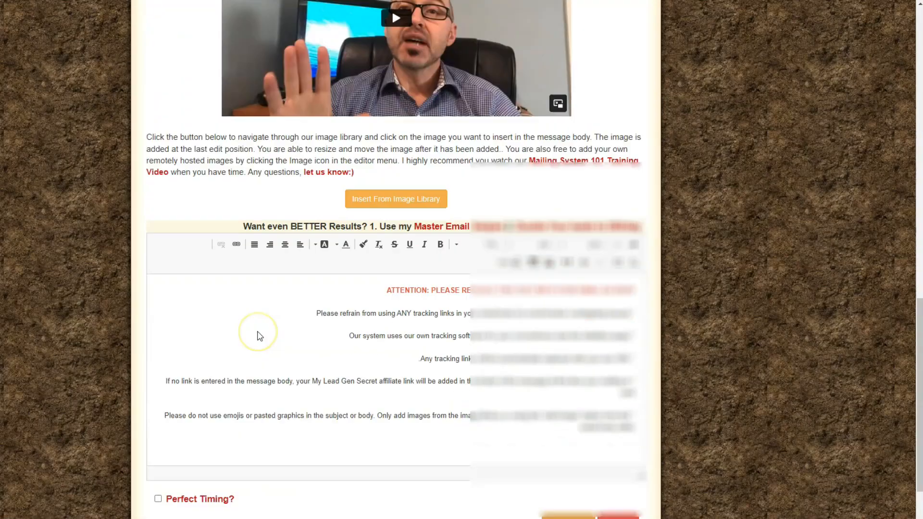
pyautogui.scroll(-2, 260, 335)
pyautogui.click(574, 256)
pyautogui.hotkey('ctrl', 'a')
pyautogui.press('Delete')
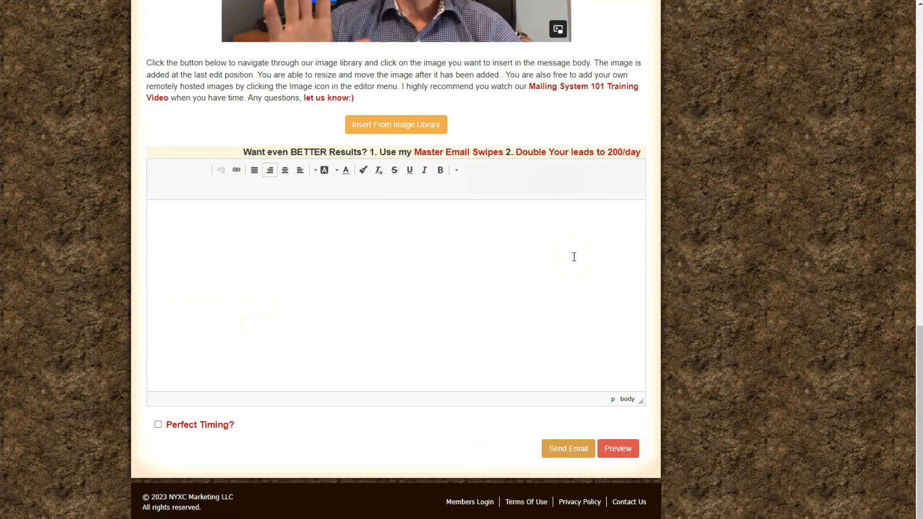
pyautogui.hotkey('ctrl', 'v')
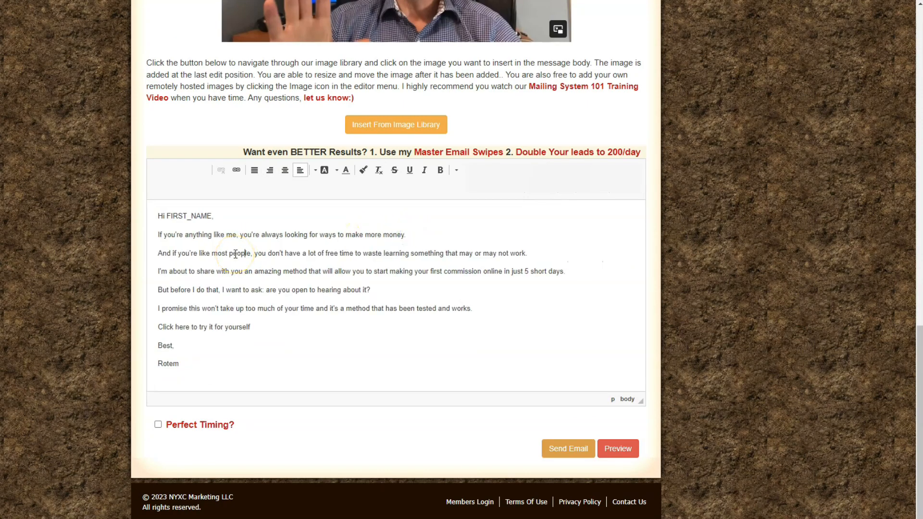
# Replace FIRST_NAME in the greeting with the {!firstname_fix} code and turn "Click here to try it for yourself" into a link.
pyautogui.scroll(7, 215, 115)
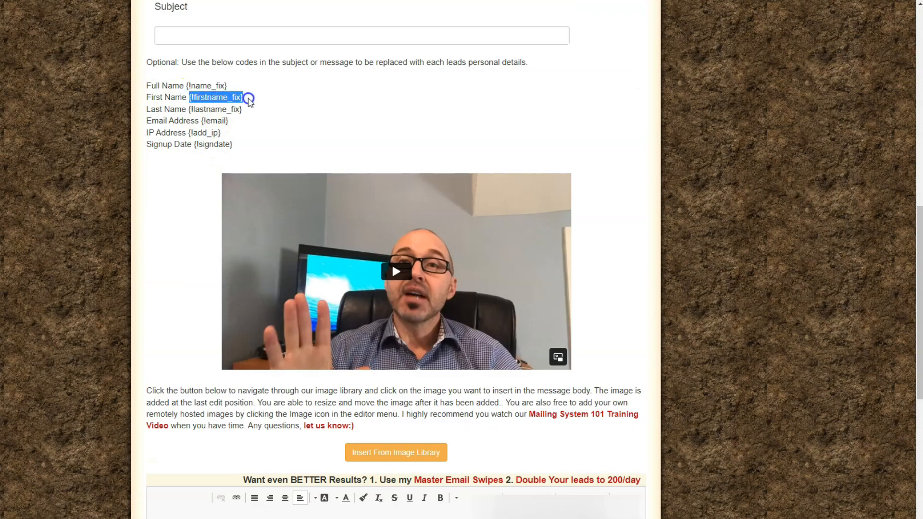
pyautogui.scroll(-7, 195, 242)
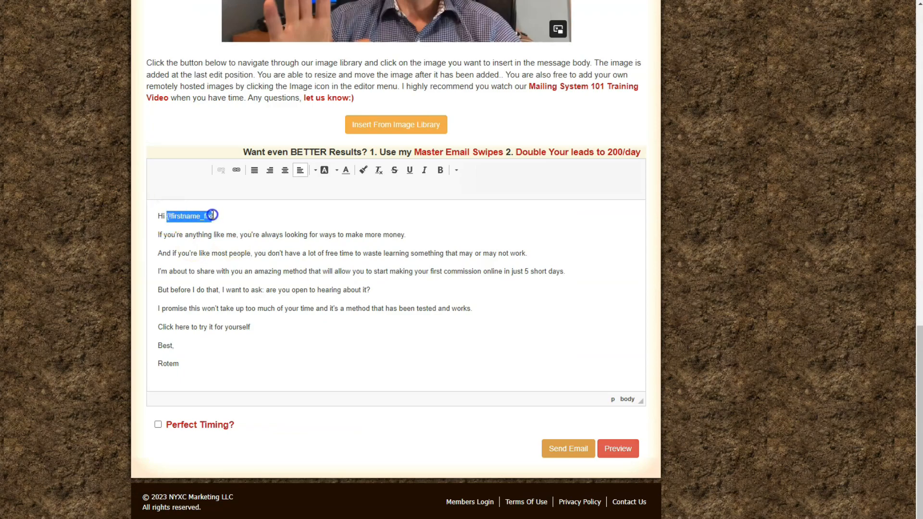
pyautogui.click(223, 335)
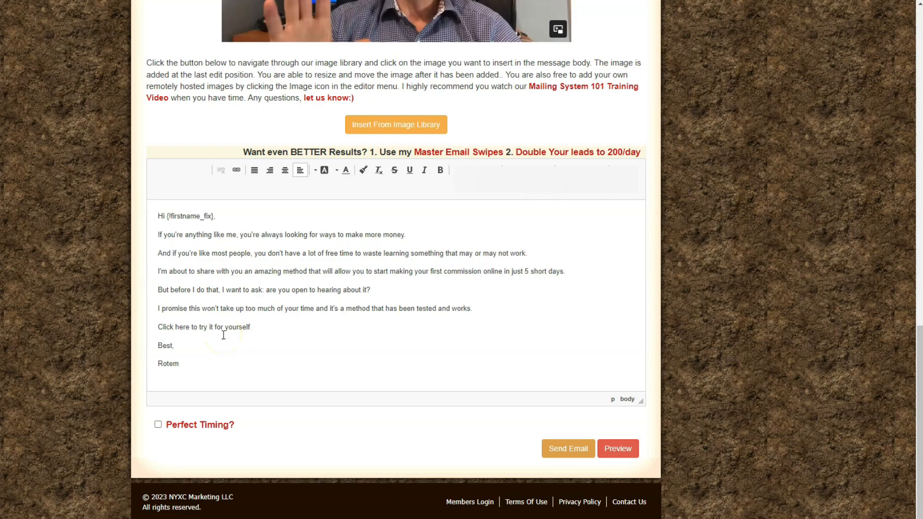
pyautogui.moveTo(251, 328); pyautogui.dragTo(167, 331)
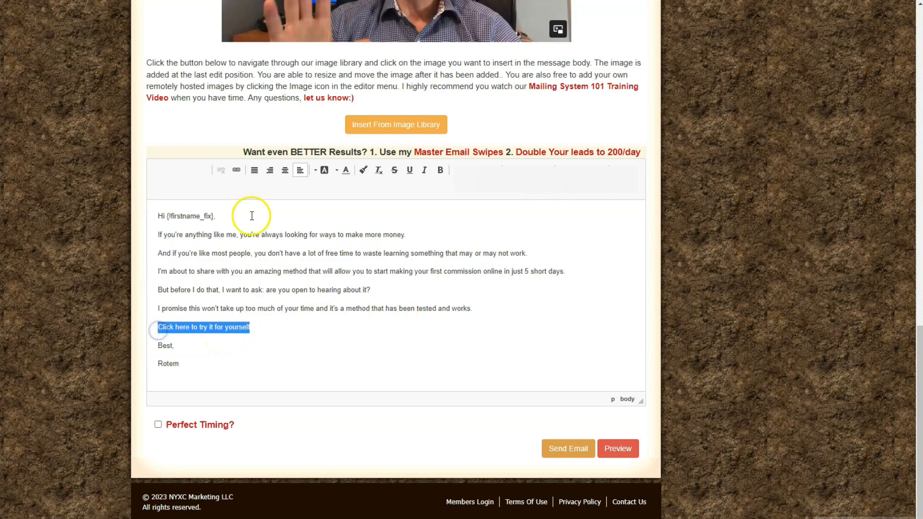
pyautogui.click(237, 171)
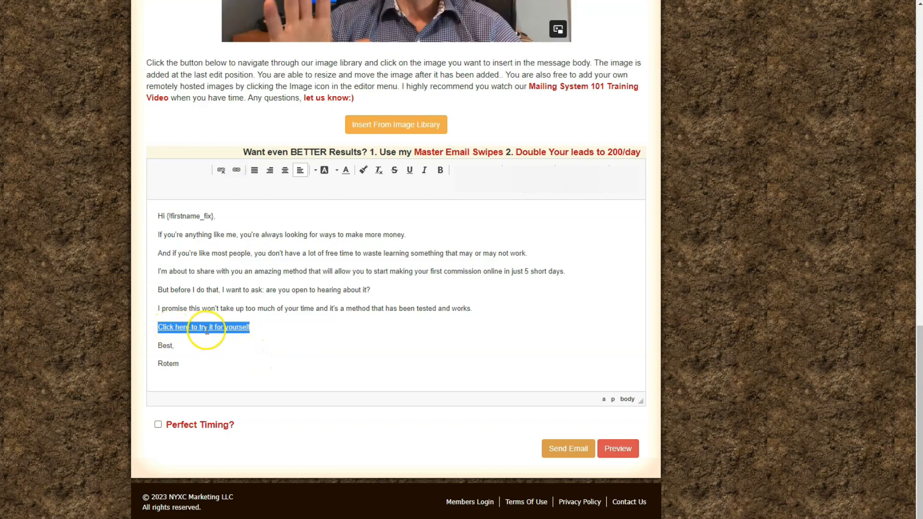
# Switch to Jasper, generate three AIDA Framework outputs from "Setup For Your First Commission Online In Just 5 Days!" in a Witty tone, and compare their Attention lines.
pyautogui.scroll(7, 207, 331)
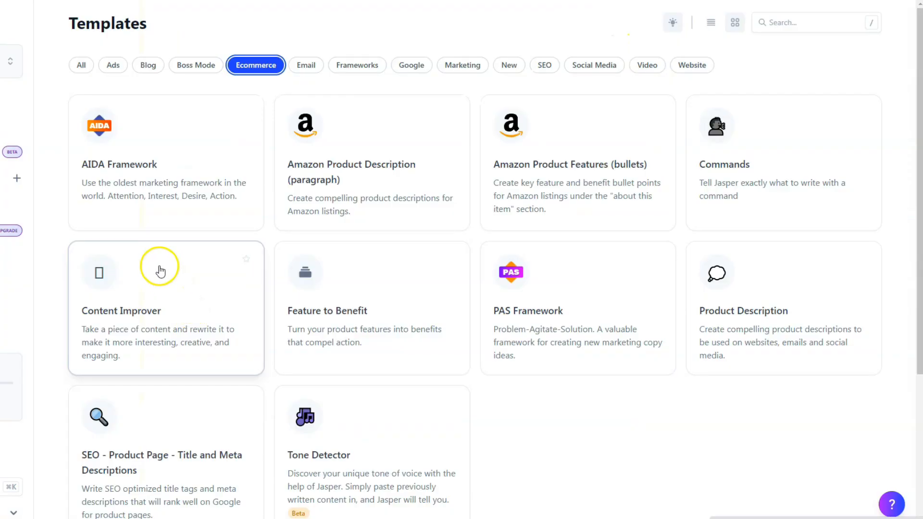
pyautogui.click(108, 161)
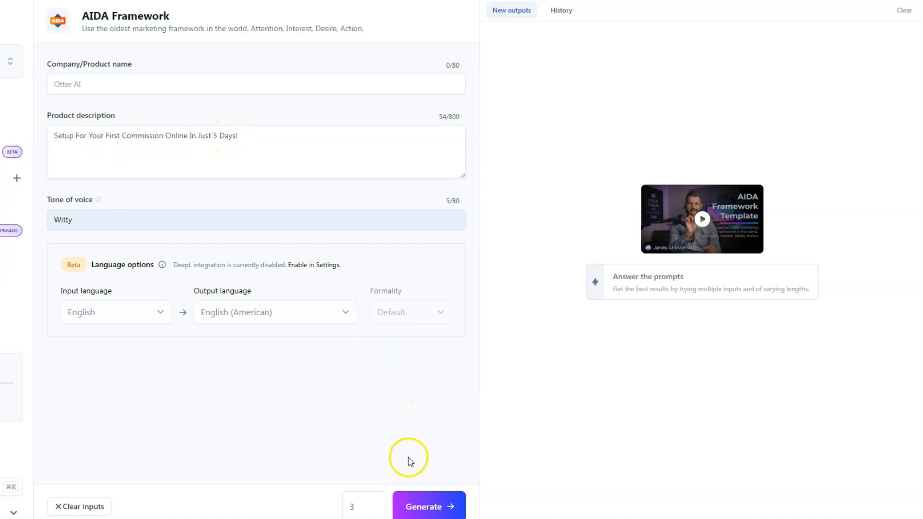
pyautogui.click(425, 509)
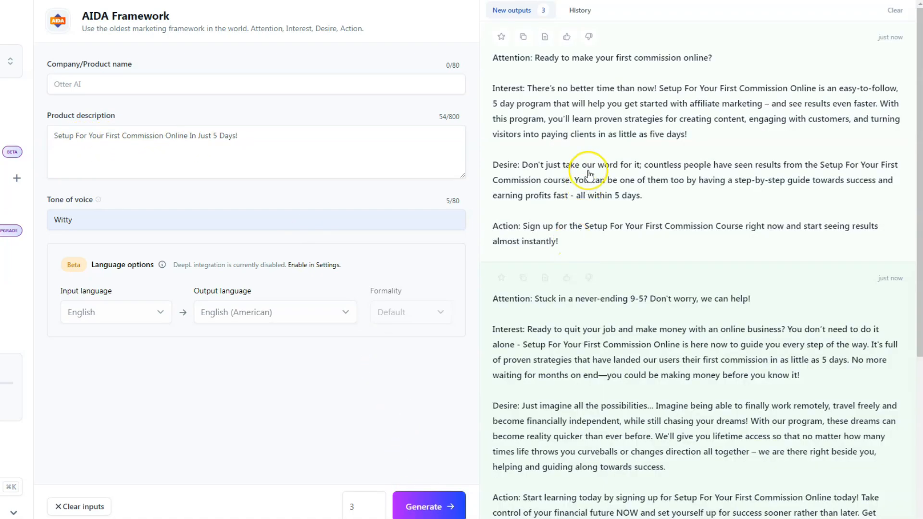
pyautogui.scroll(-5, 591, 175)
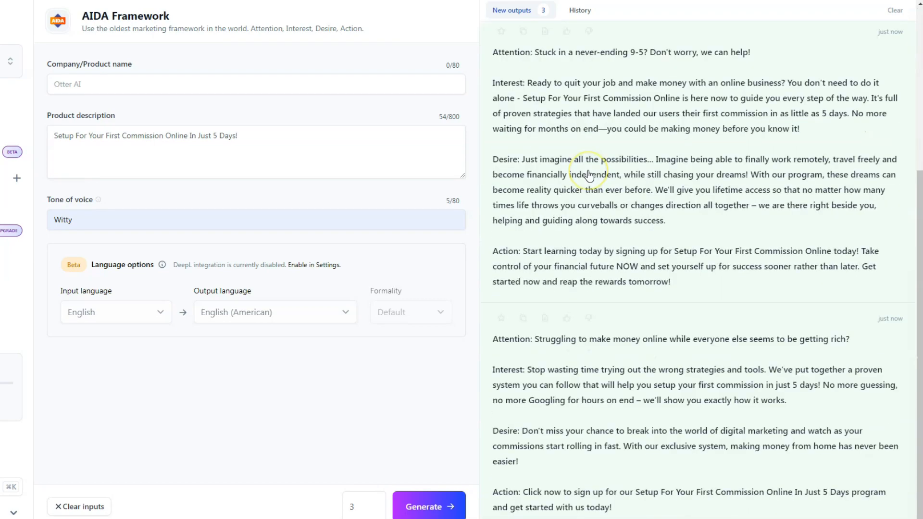
pyautogui.scroll(5, 590, 175)
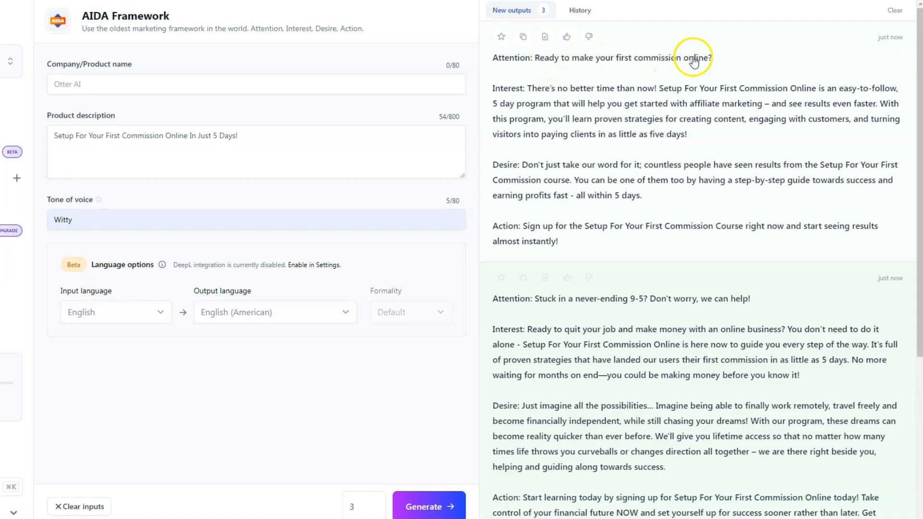
pyautogui.scroll(-5, 704, 62)
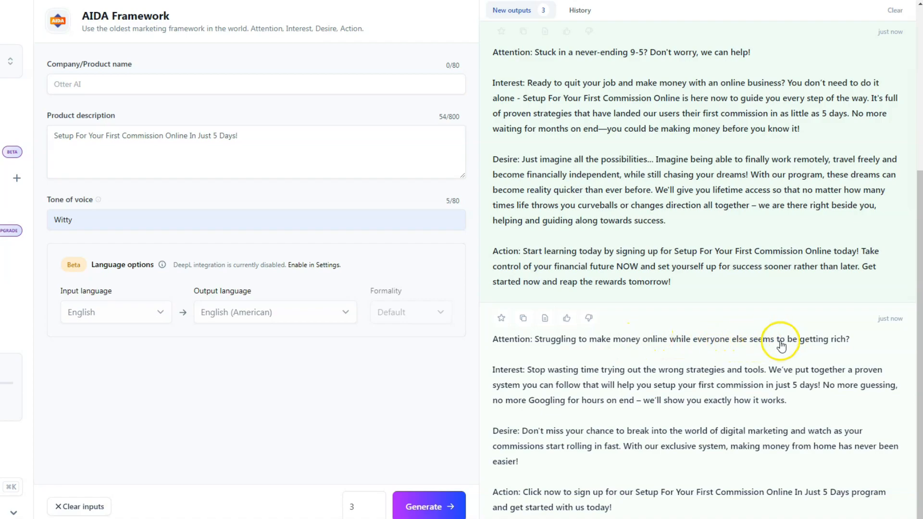
pyautogui.scroll(5, 532, 91)
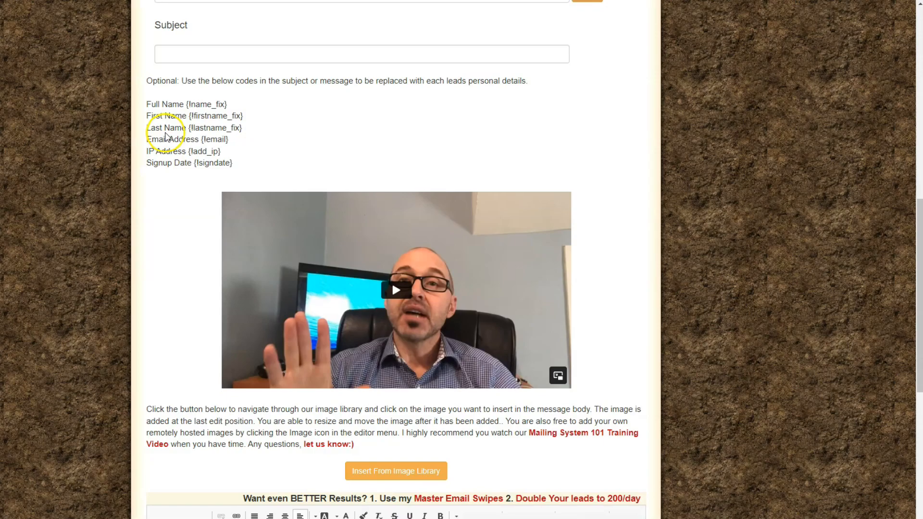
# Switch back to the mailer, set the email subject to "Ready to make your first commission online?" and enable Perfect Timing.
pyautogui.click(156, 56)
pyautogui.write('Ready to make your first commission online?')
pyautogui.scroll(-7, 191, 273)
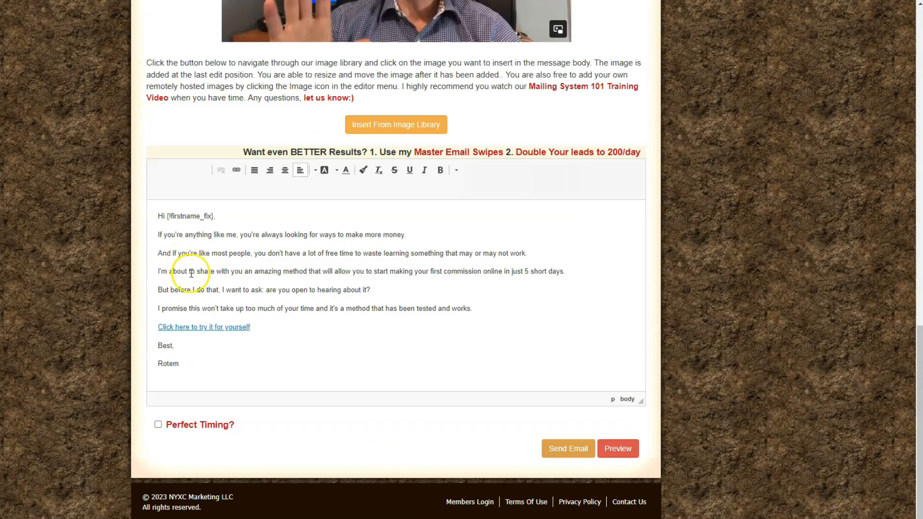
pyautogui.click(158, 425)
# Preview the finished email, close the preview and send the email to the leads.
pyautogui.click(617, 449)
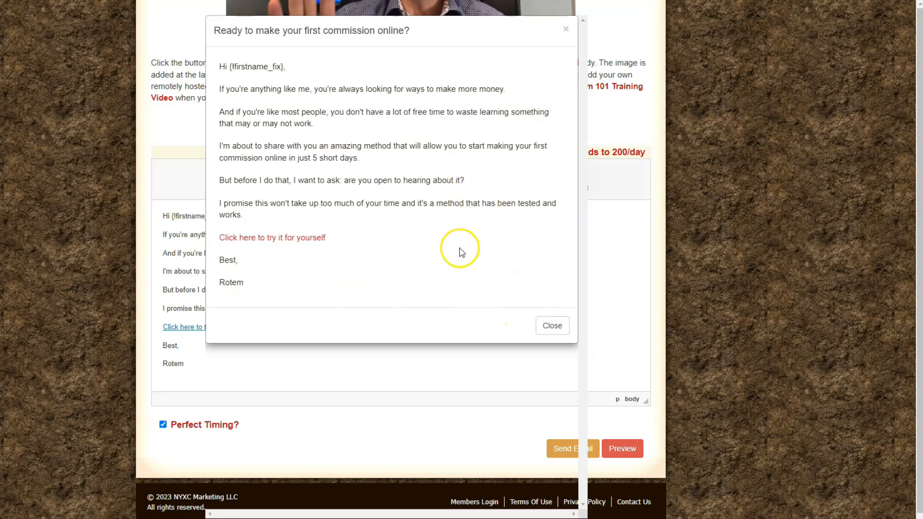
pyautogui.click(542, 325)
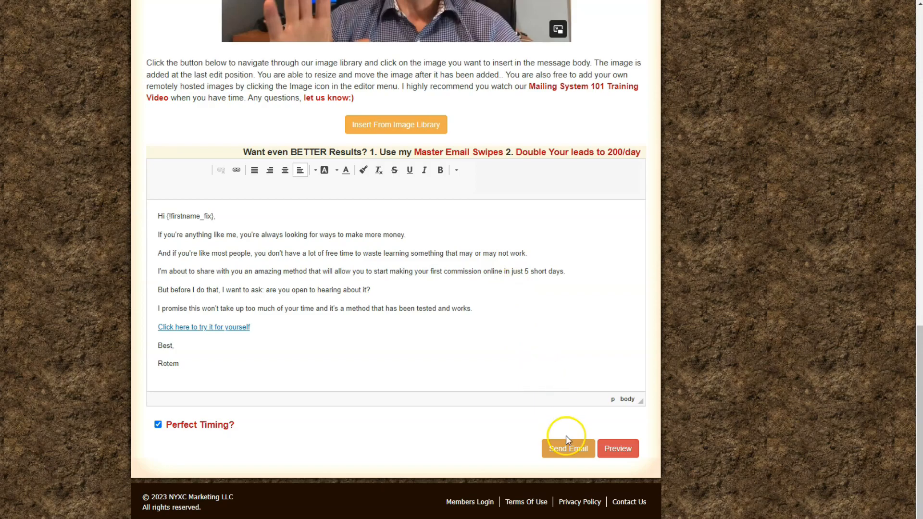
pyautogui.click(567, 451)
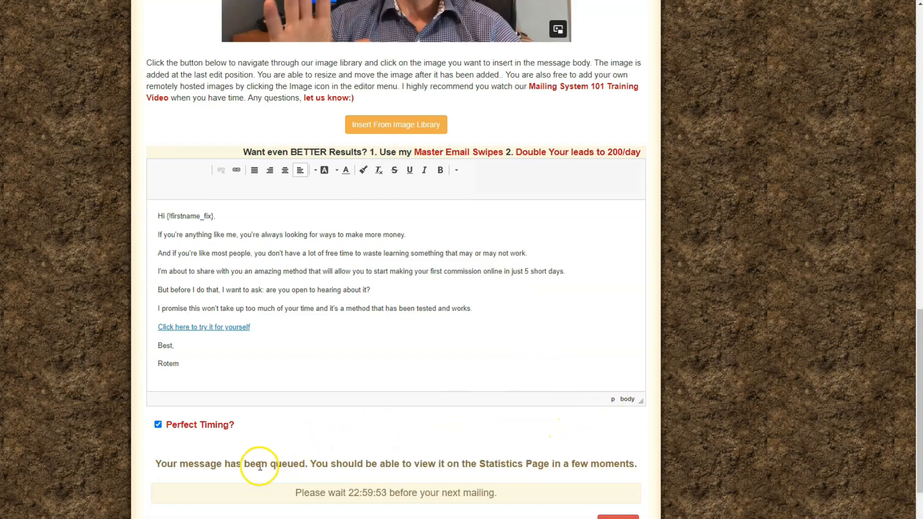